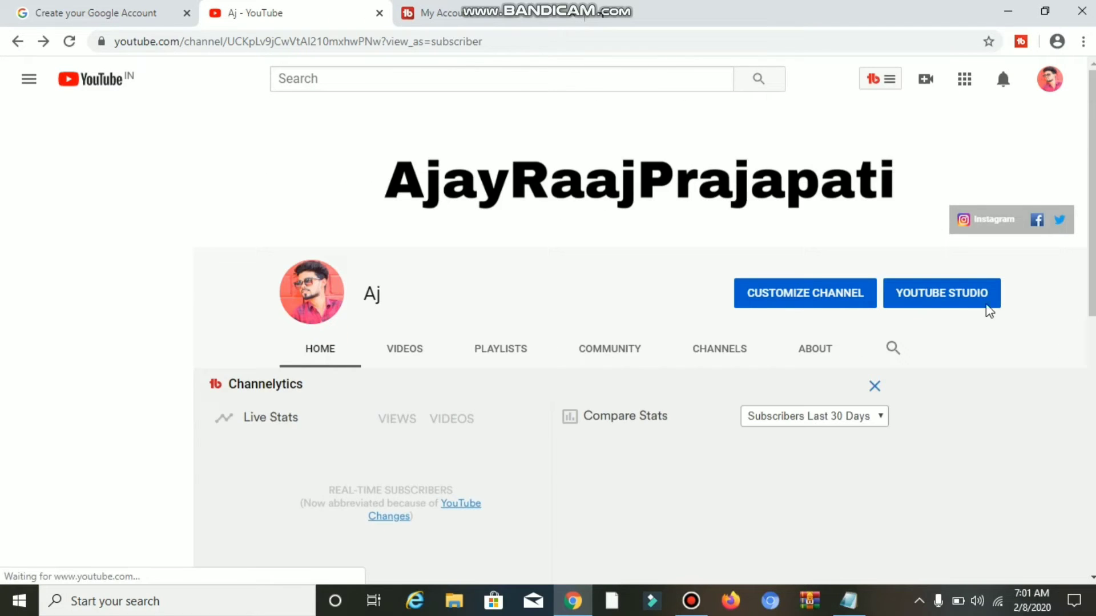
- Open YouTube Studio for the channel and look over its dashboard and navigation entries
{"action": "left_click", "coordinate": [933, 296]}
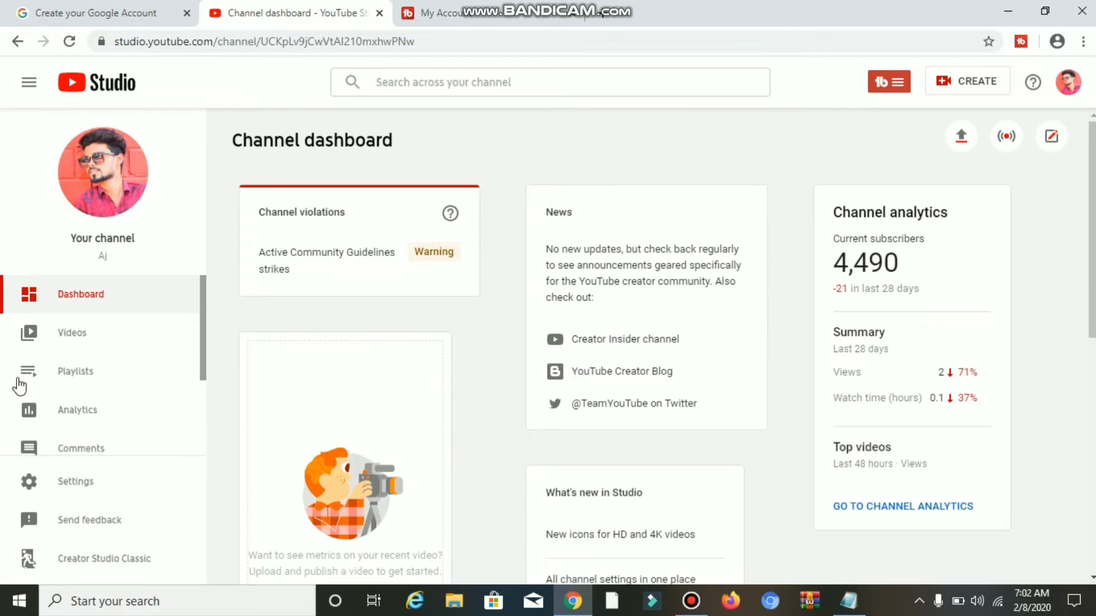
{"action": "scroll", "coordinate": [204, 341], "scroll_direction": "down", "scroll_amount": 1}
{"action": "scroll", "coordinate": [166, 306], "scroll_direction": "up", "scroll_amount": 1}
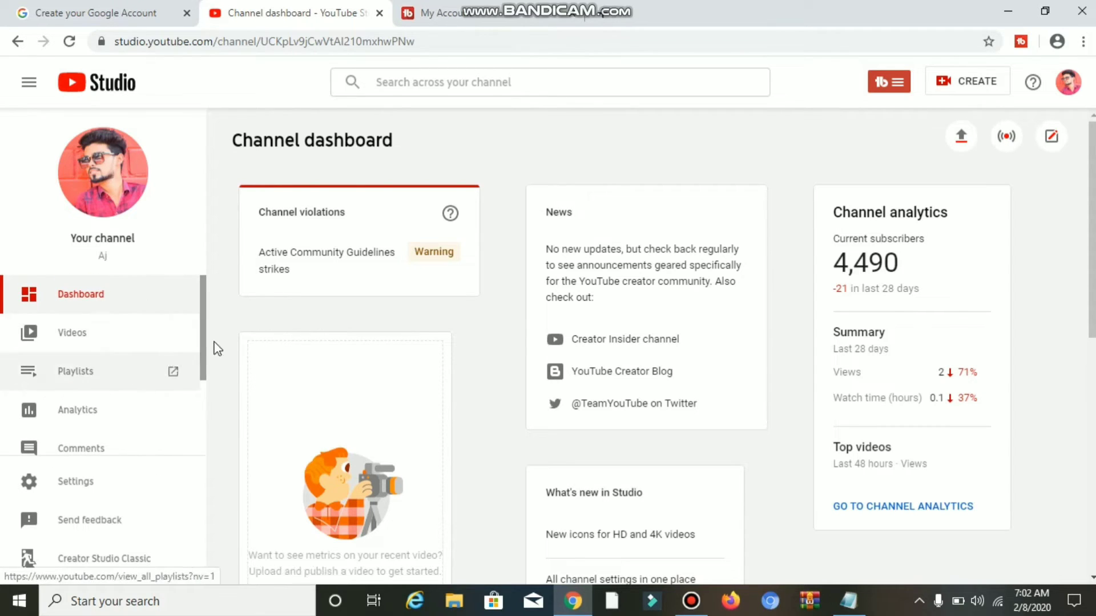
{"action": "left_click_drag", "start_coordinate": [203, 345], "coordinate": [203, 436]}
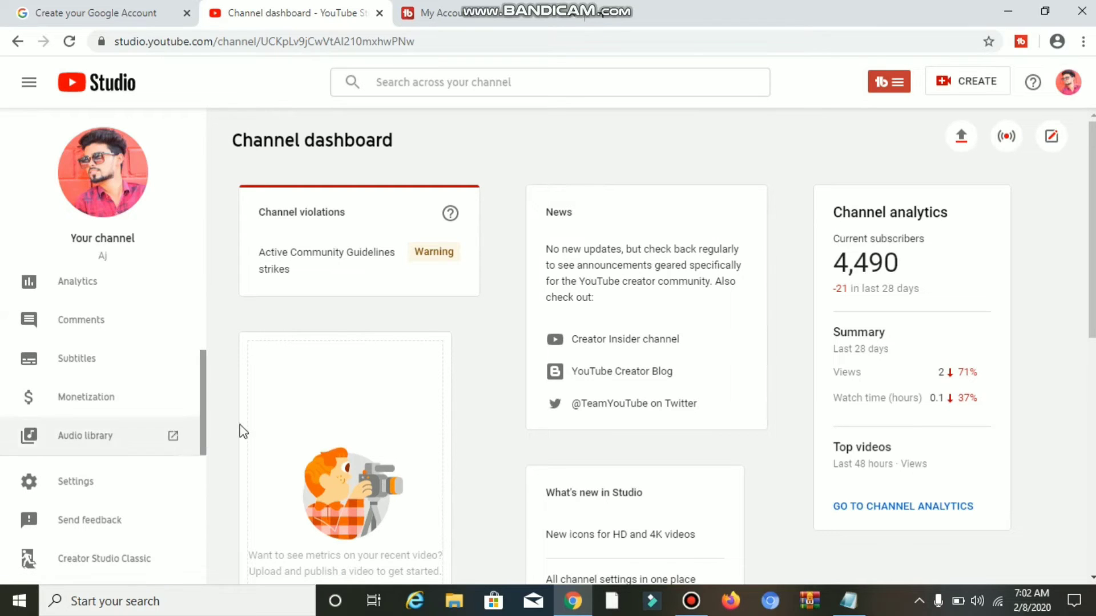
{"action": "scroll", "coordinate": [283, 360], "scroll_direction": "down", "scroll_amount": 3}
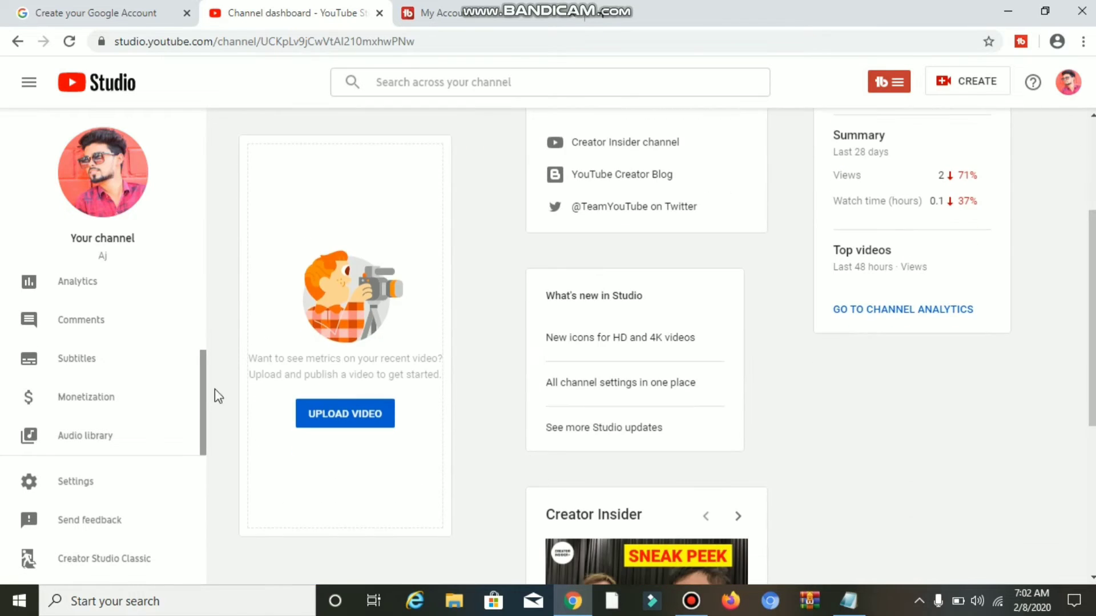
- Add the keywords tech and technolgy to the basic info in the channel settings
{"action": "left_click", "coordinate": [70, 490]}
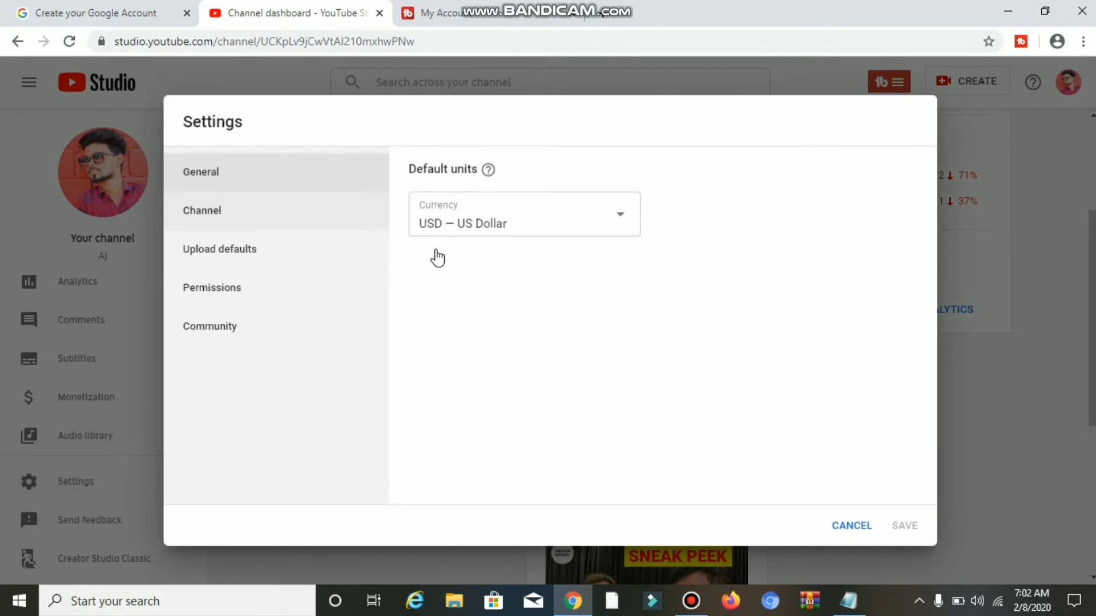
{"action": "left_click", "coordinate": [218, 206]}
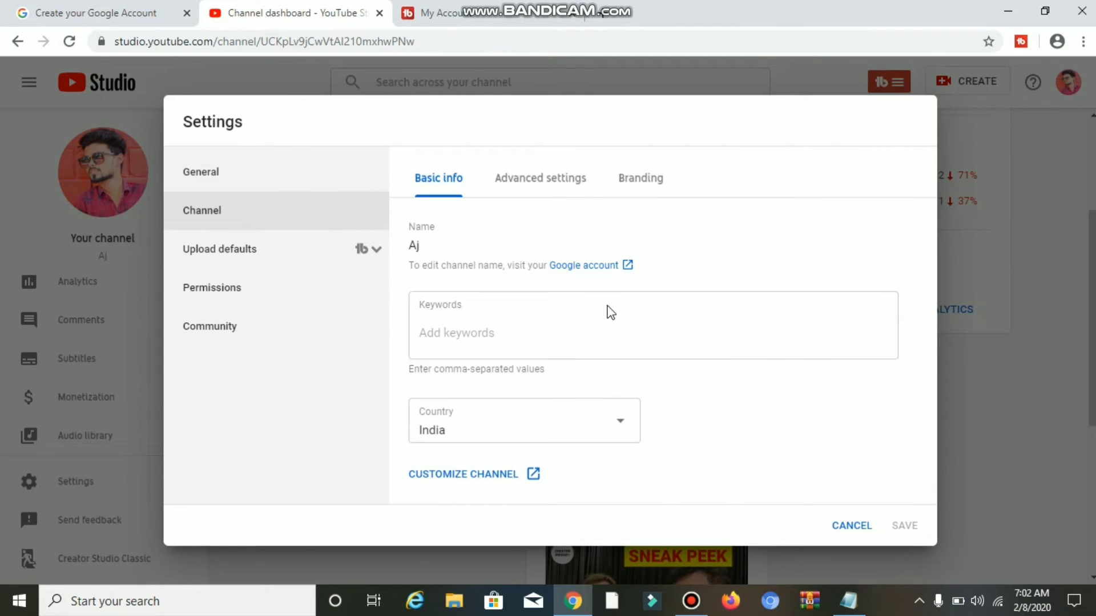
{"action": "left_click", "coordinate": [470, 331]}
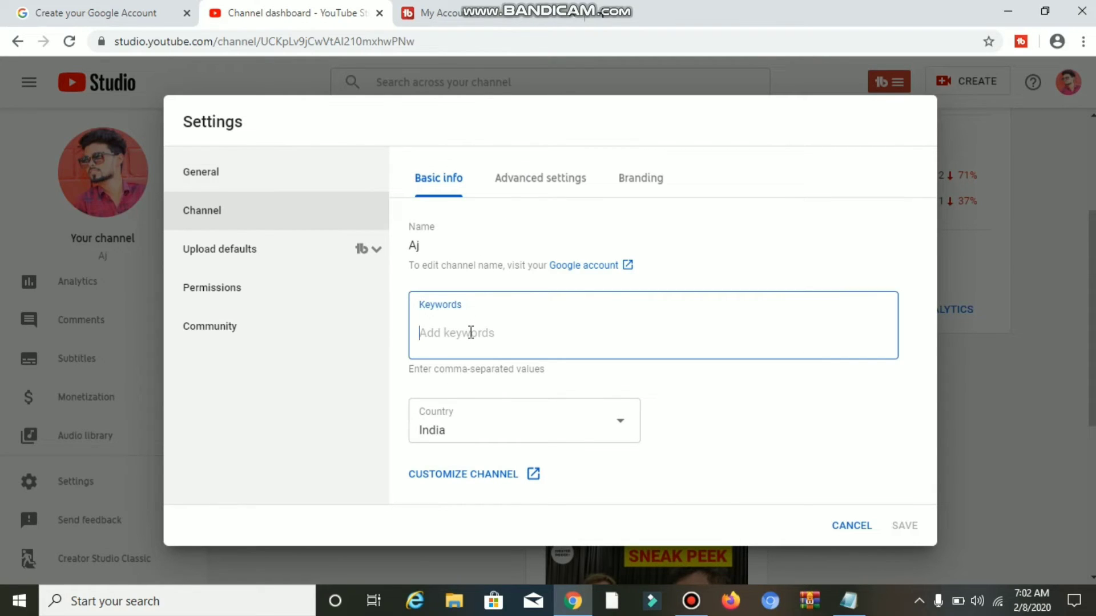
{"action": "type", "text": "tech"}
{"action": "key", "text": "comma"}
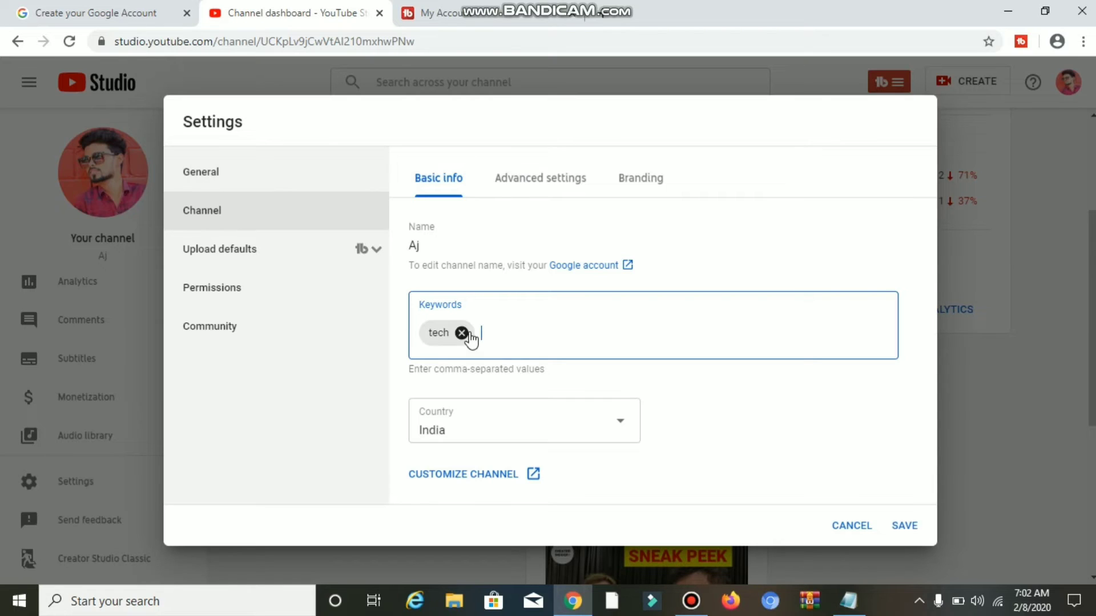
{"action": "type", "text": "technolgy,"}
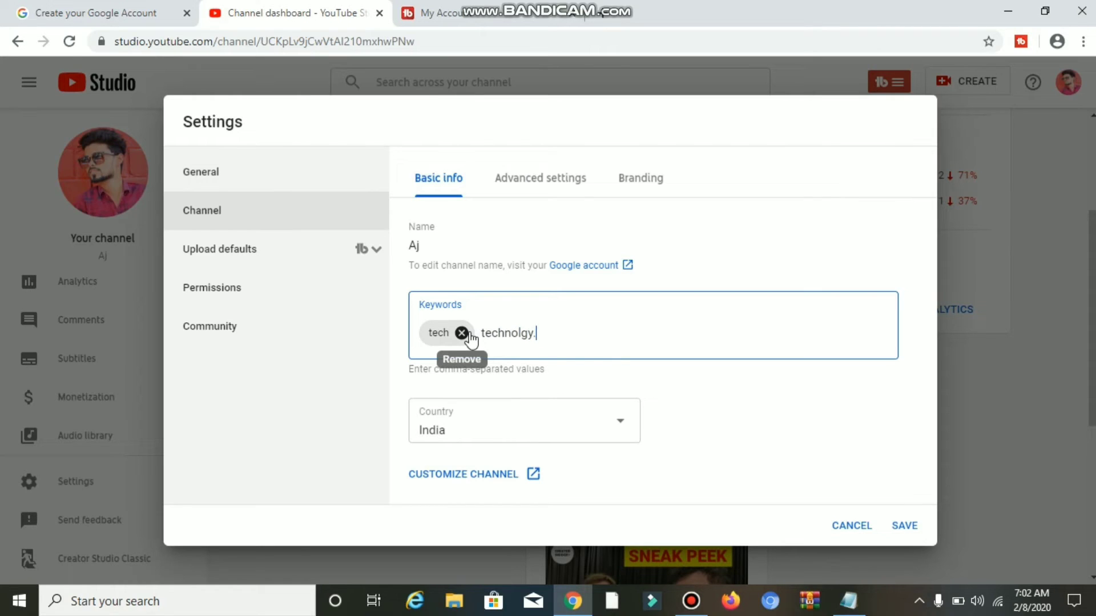
{"action": "key", "text": "comma"}
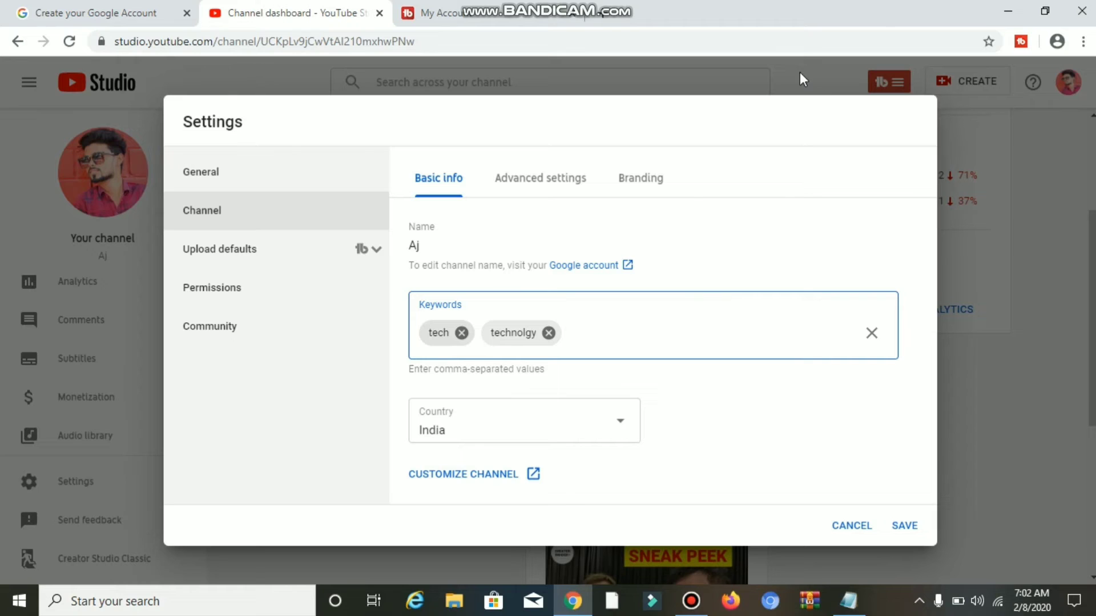
- Set the channel's audience to not made for kids in the advanced channel settings and save the settings
{"action": "left_click", "coordinate": [557, 186]}
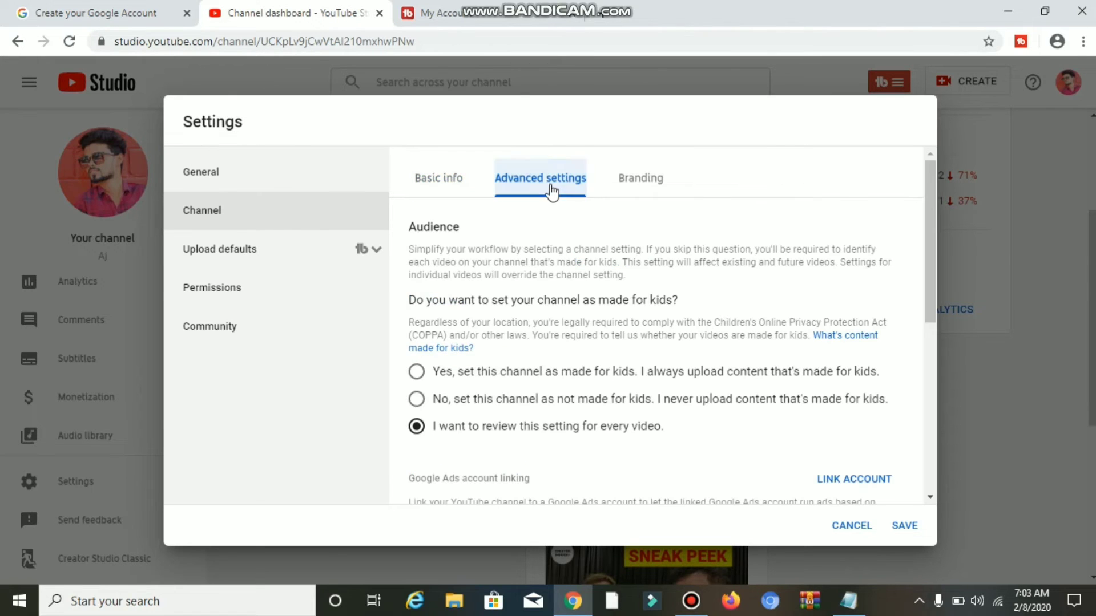
{"action": "left_click_drag", "start_coordinate": [930, 282], "coordinate": [931, 318]}
{"action": "left_click_drag", "start_coordinate": [475, 271], "coordinate": [407, 271]}
{"action": "left_click", "coordinate": [536, 277]}
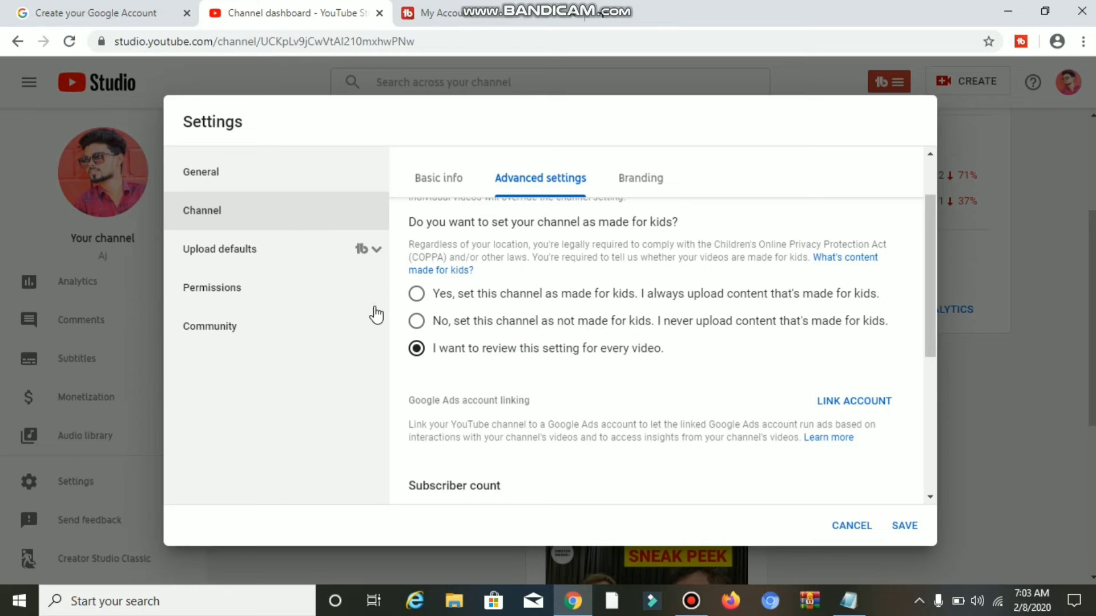
{"action": "left_click", "coordinate": [419, 323]}
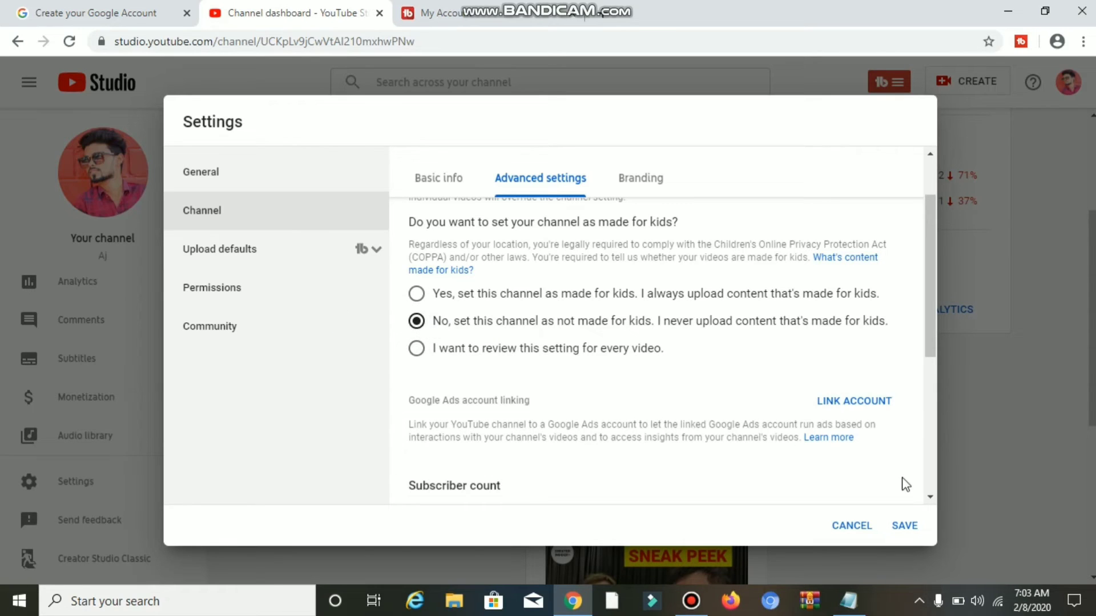
{"action": "left_click", "coordinate": [908, 526]}
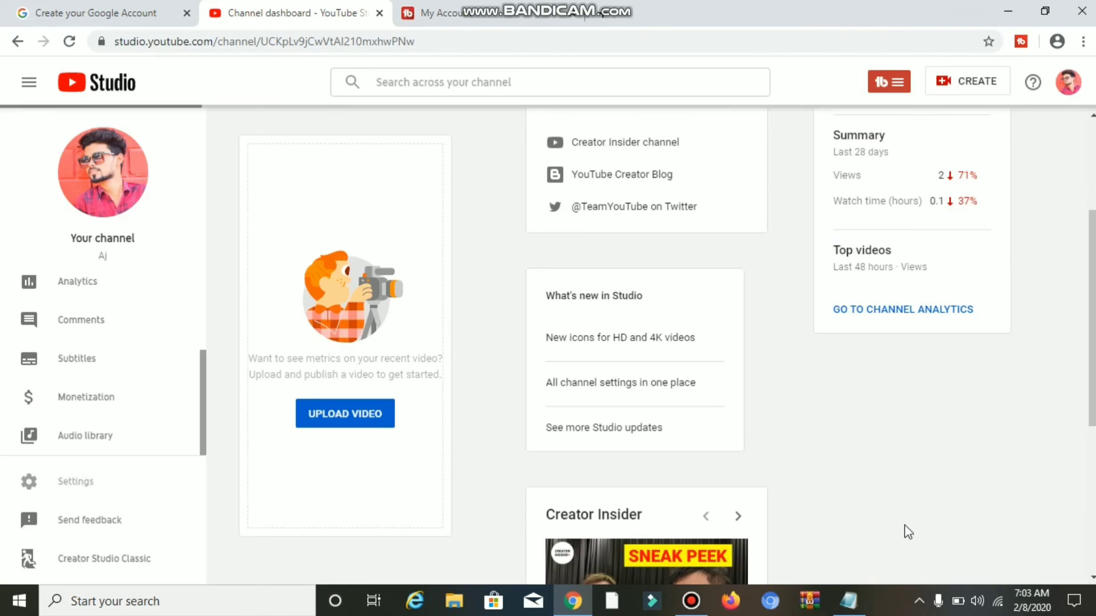
- Reopen the channel settings and view the branding options for the video watermark
{"action": "left_click", "coordinate": [77, 486]}
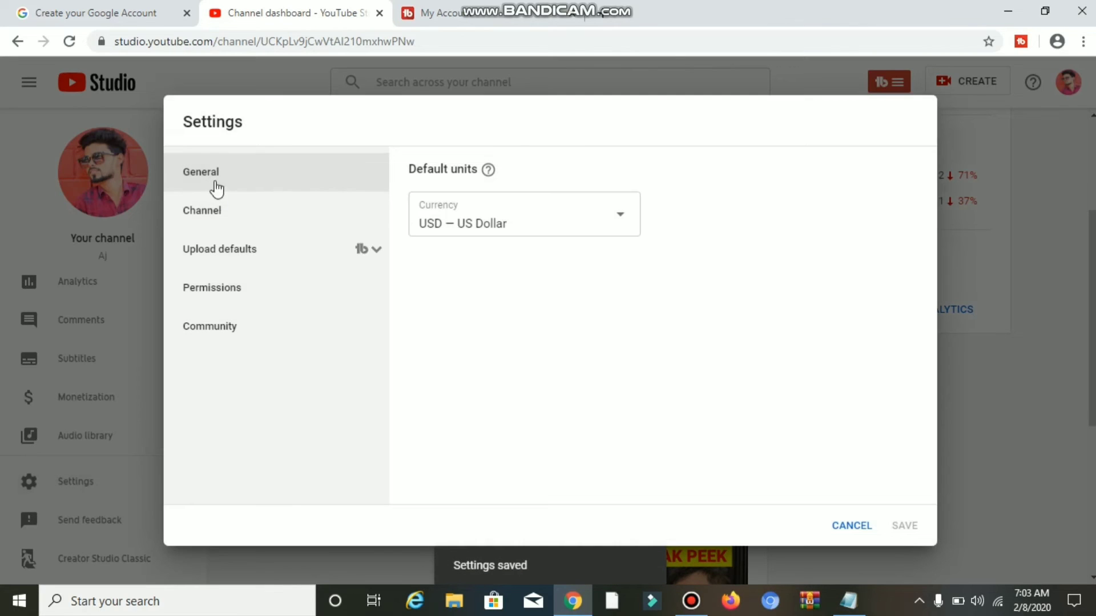
{"action": "left_click", "coordinate": [242, 210]}
{"action": "left_click", "coordinate": [640, 182]}
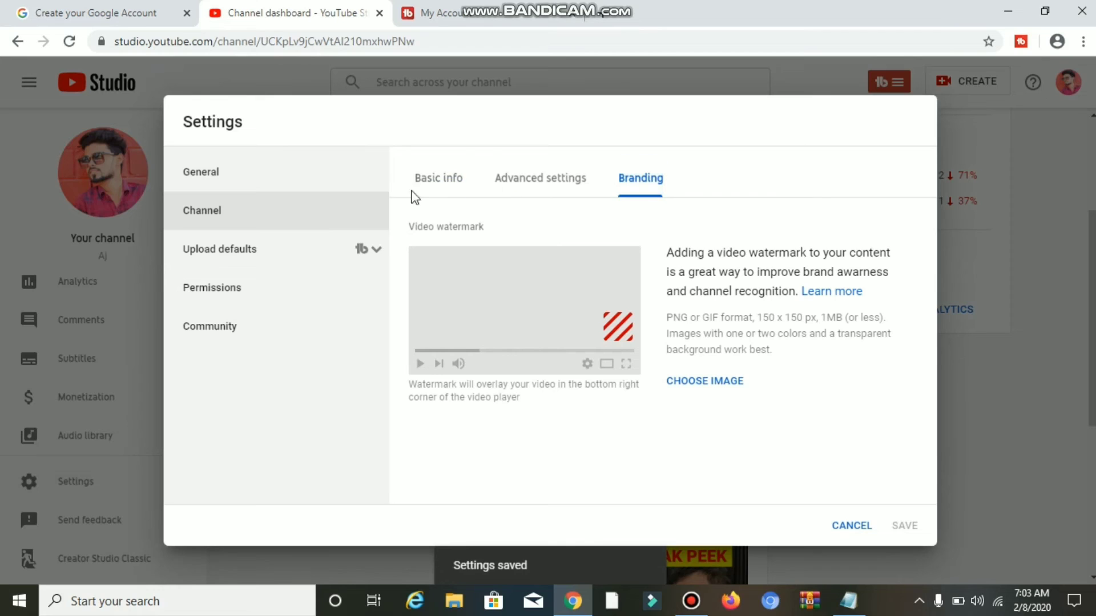
- Enter "deshi vlog" as the default title in the upload defaults
{"action": "left_click", "coordinate": [214, 260]}
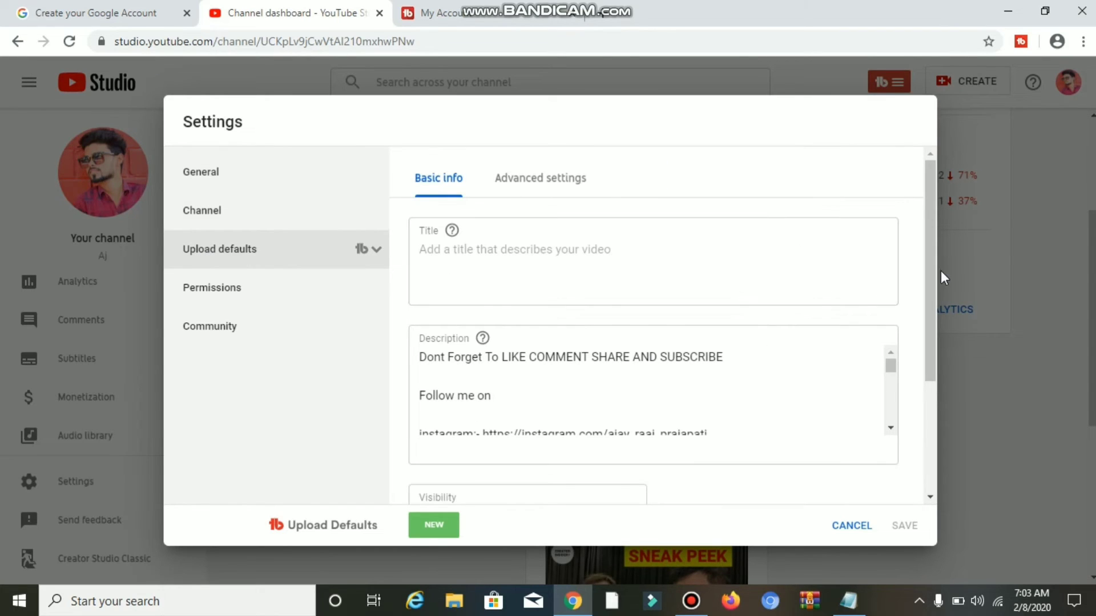
{"action": "left_click_drag", "start_coordinate": [930, 290], "coordinate": [930, 220]}
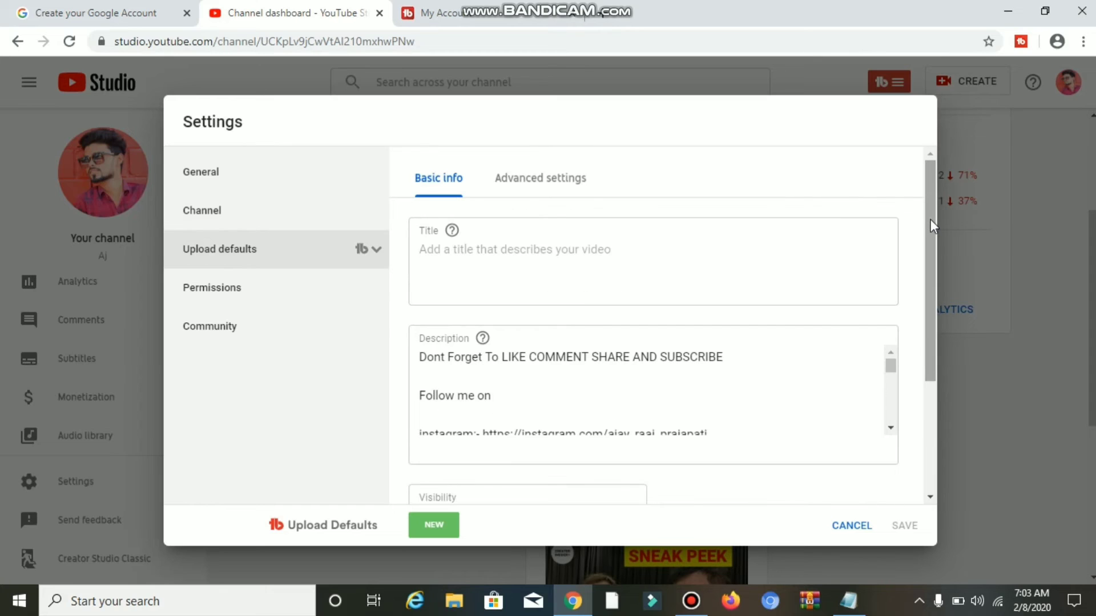
{"action": "left_click", "coordinate": [580, 246]}
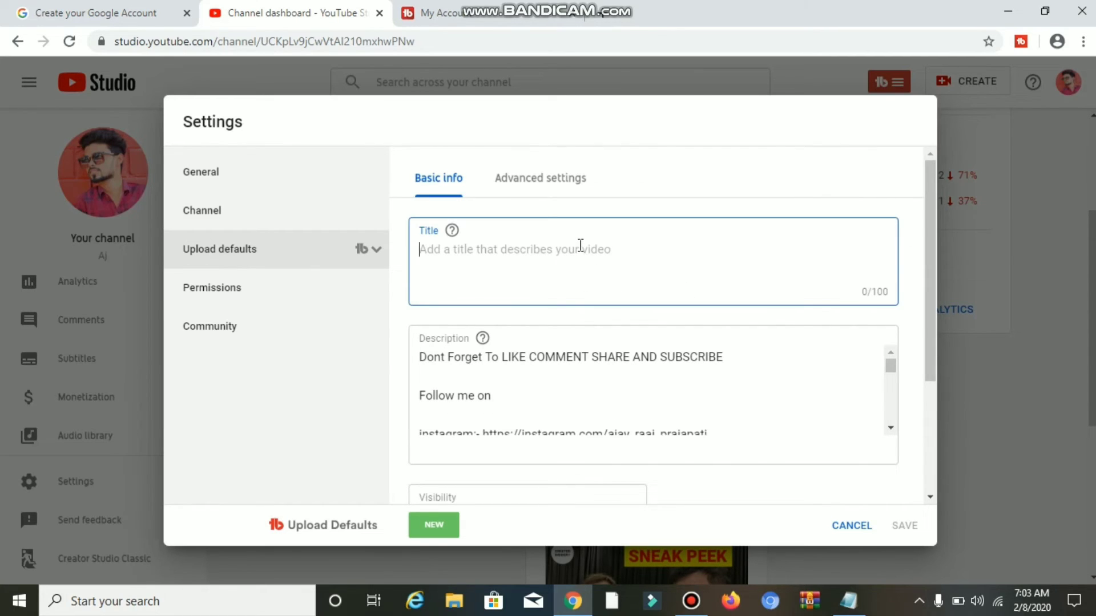
{"action": "type", "text": "deshi vlog"}
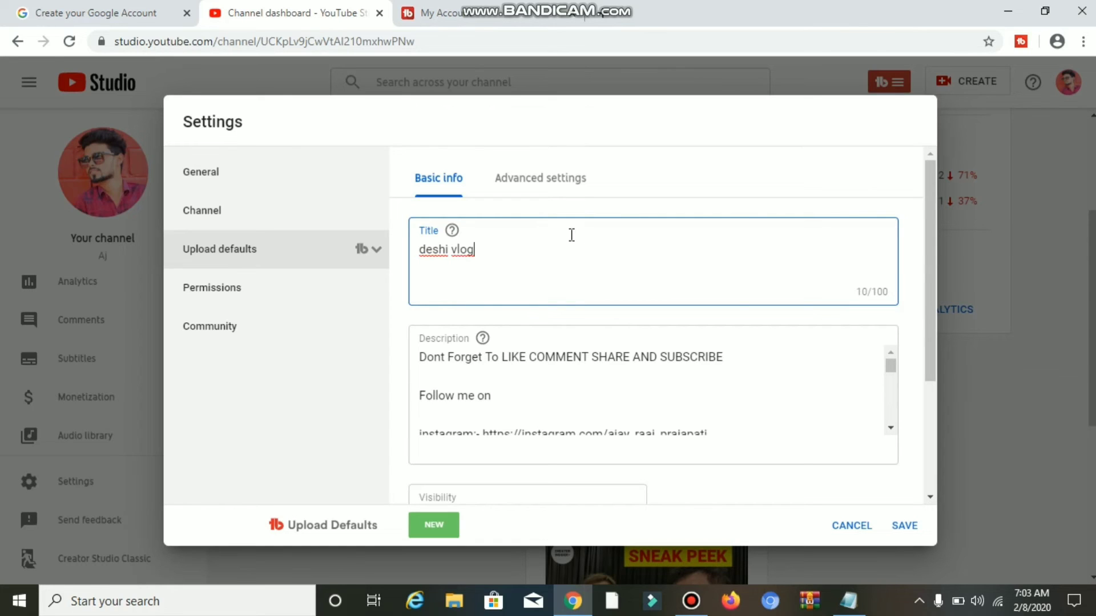
- Review the social media links in the default upload description
{"action": "left_click", "coordinate": [893, 373]}
{"action": "scroll", "coordinate": [893, 375], "scroll_direction": "down", "scroll_amount": 2}
{"action": "scroll", "coordinate": [896, 372], "scroll_direction": "up", "scroll_amount": 2}
{"action": "left_click_drag", "start_coordinate": [894, 370], "coordinate": [894, 382]}
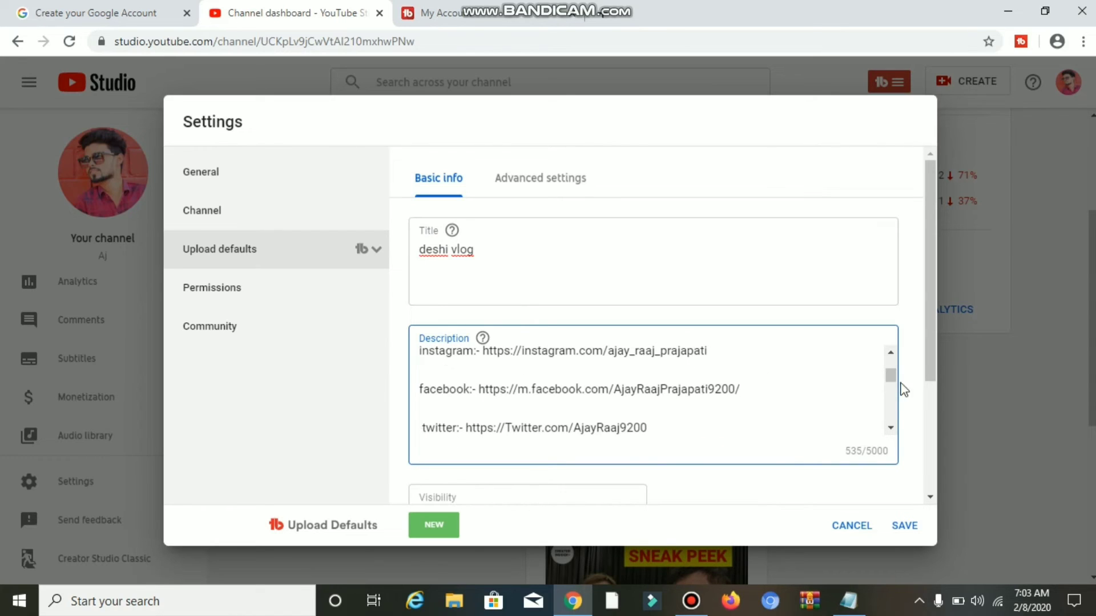
{"action": "left_click_drag", "start_coordinate": [891, 381], "coordinate": [507, 264]}
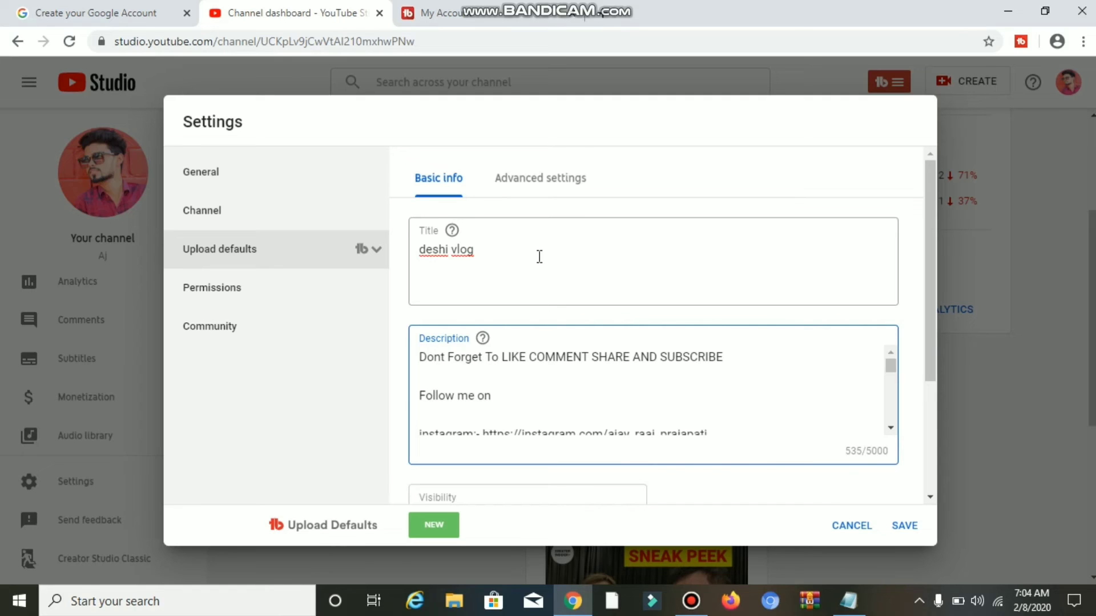
- Clear the default upload title
{"action": "left_click", "coordinate": [507, 248]}
{"action": "key", "text": "BackSpace"}
{"action": "key", "text": "BackSpace"}
{"action": "key", "text": "BackSpace"}
{"action": "key", "text": "BackSpace"}
{"action": "key", "text": "BackSpace"}
{"action": "key", "text": "BackSpace"}
{"action": "key", "text": "BackSpace"}
{"action": "key", "text": "BackSpace"}
{"action": "key", "text": "BackSpace"}
{"action": "key", "text": "BackSpace"}
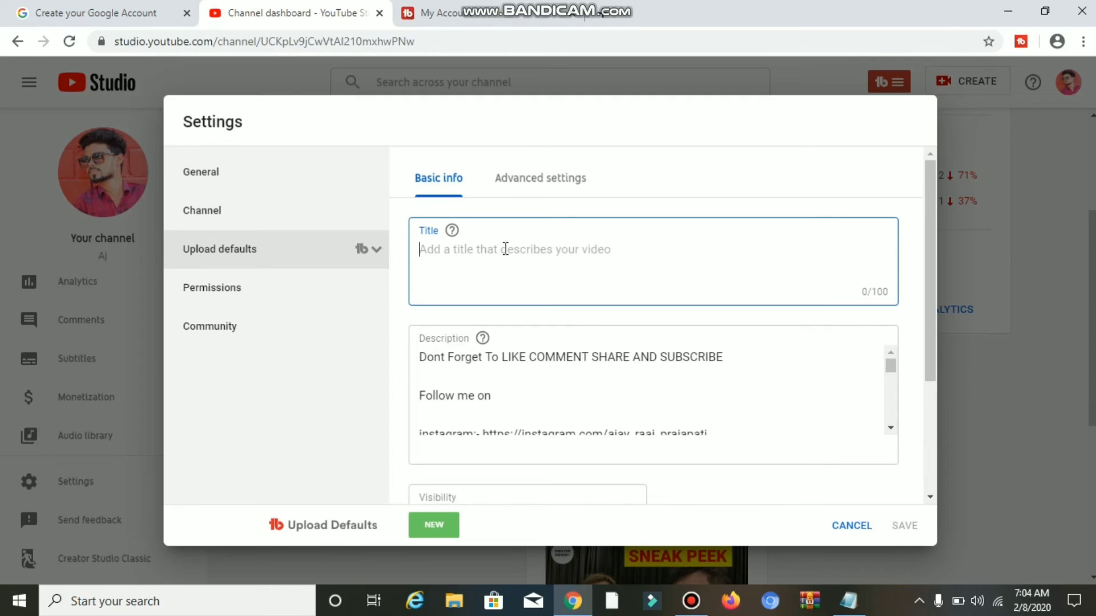
{"action": "type", "text": "rtwjfh"}
{"action": "key", "text": "BackSpace"}
{"action": "key", "text": "BackSpace"}
{"action": "key", "text": "BackSpace"}
{"action": "key", "text": "BackSpace"}
{"action": "key", "text": "BackSpace"}
- Examine the visibility choices and tags in the upload defaults, keeping the visibility set to Public
{"action": "left_click_drag", "start_coordinate": [931, 259], "coordinate": [933, 389]}
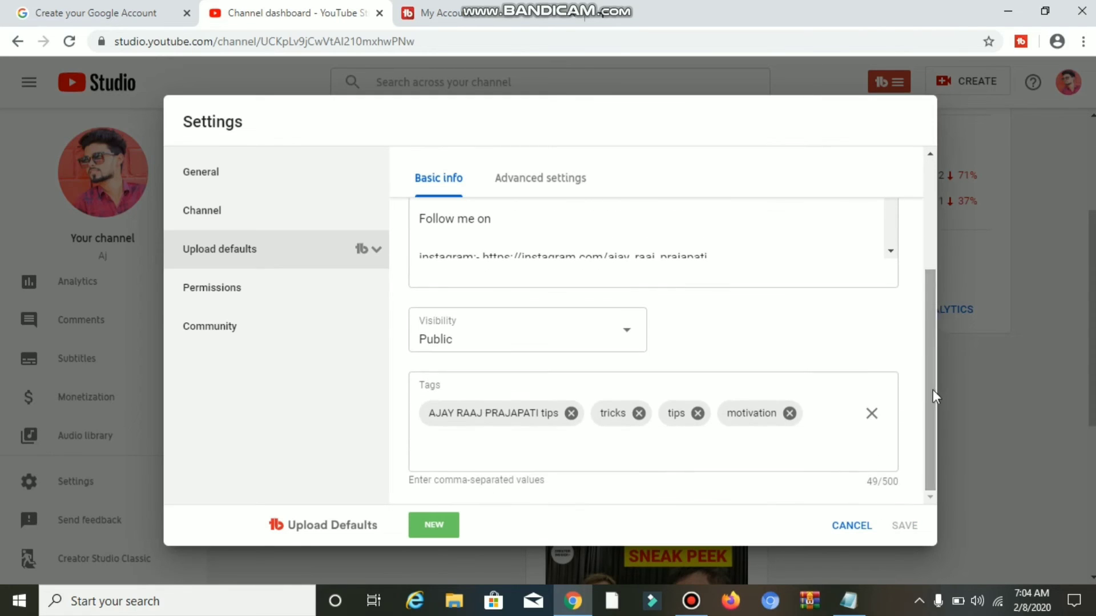
{"action": "left_click", "coordinate": [501, 339]}
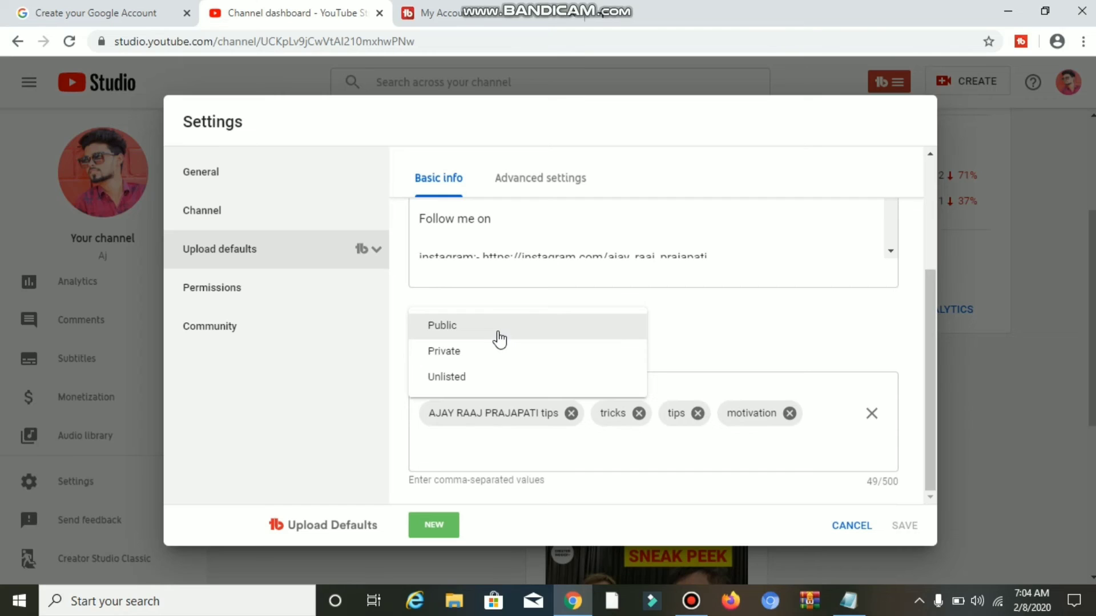
{"action": "left_click", "coordinate": [496, 337]}
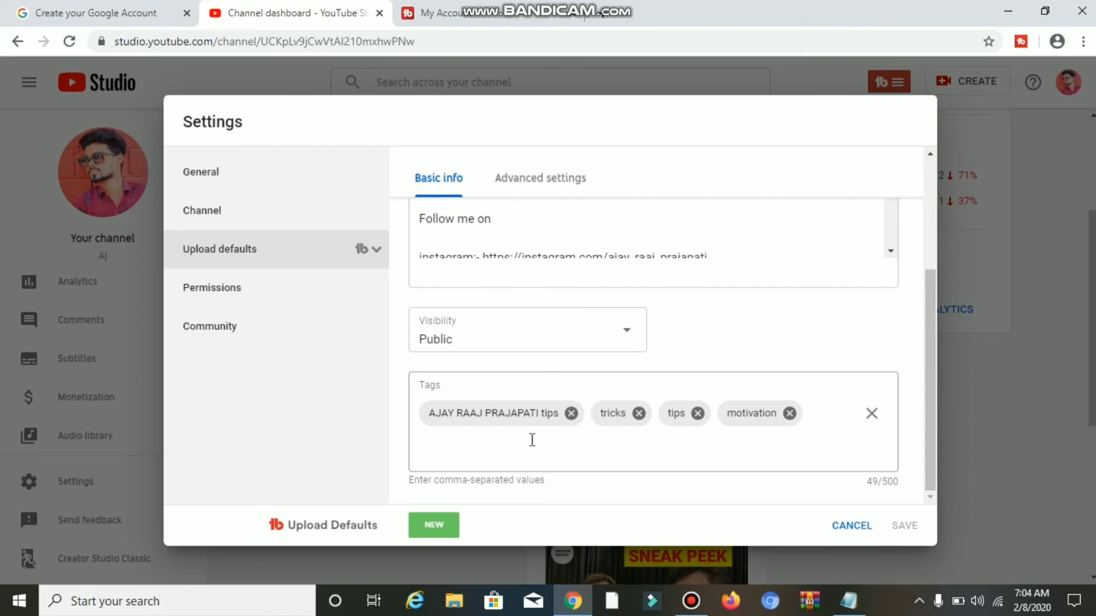
{"action": "left_click", "coordinate": [502, 450]}
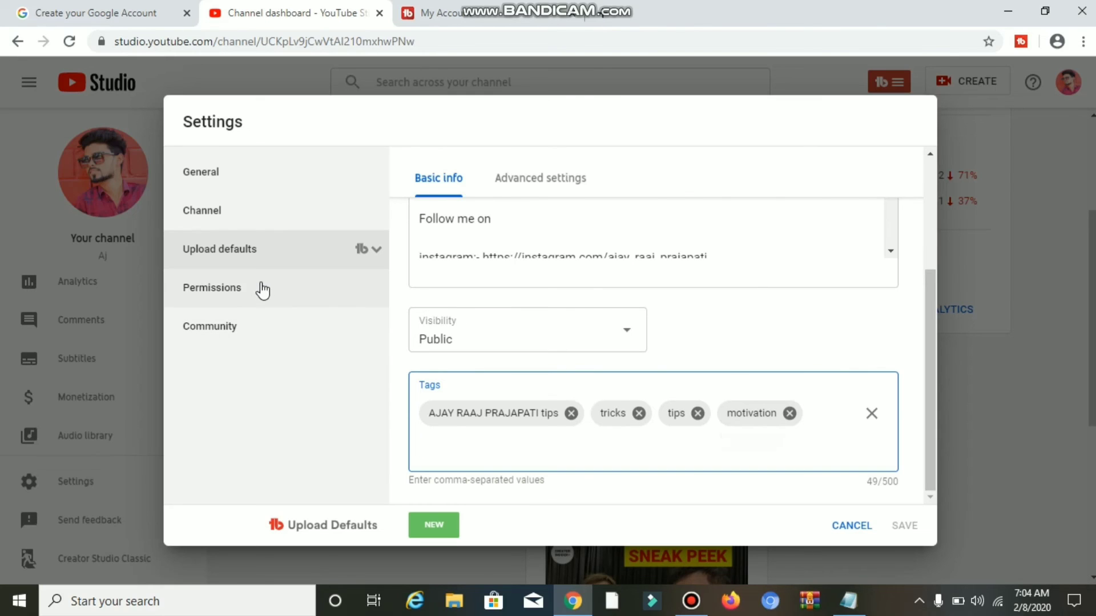
- View the channel permissions and examine the owner's e-mail and access level
{"action": "left_click", "coordinate": [245, 292]}
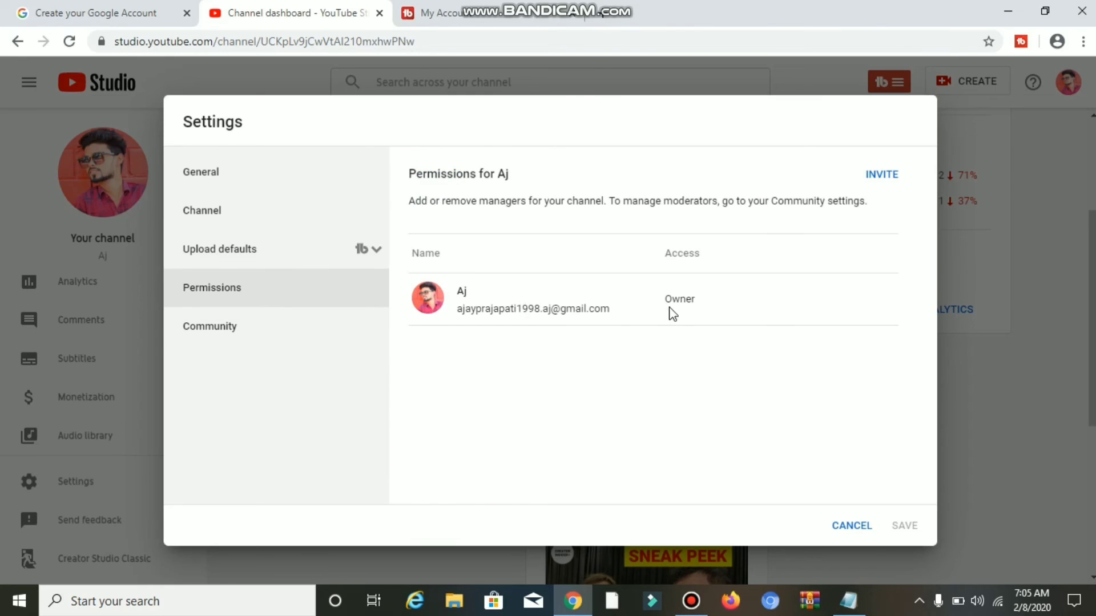
{"action": "left_click_drag", "start_coordinate": [603, 313], "coordinate": [470, 313]}
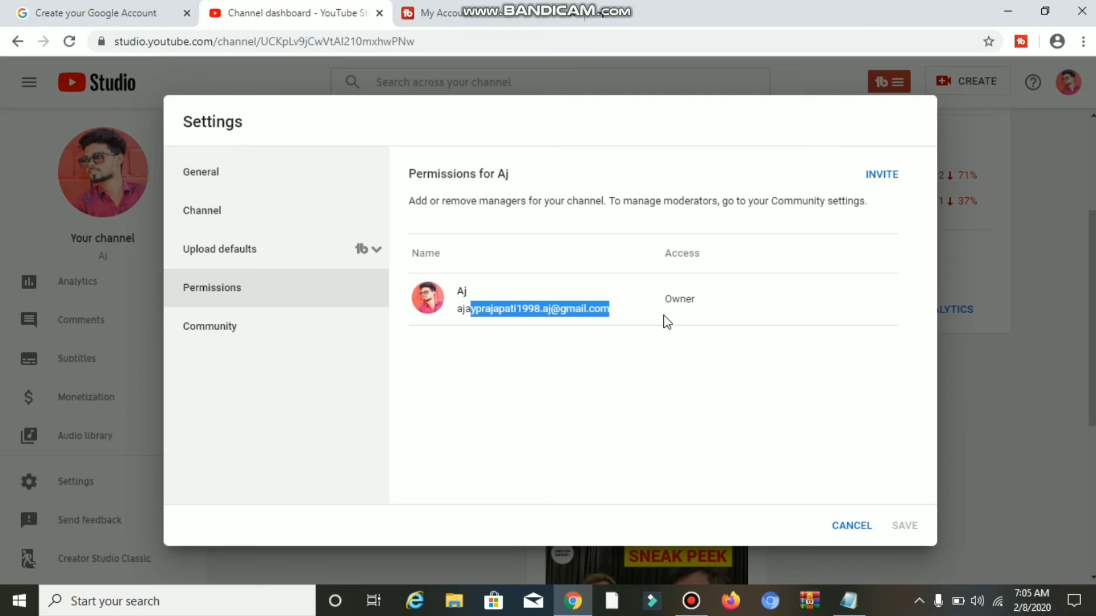
{"action": "left_click", "coordinate": [761, 300]}
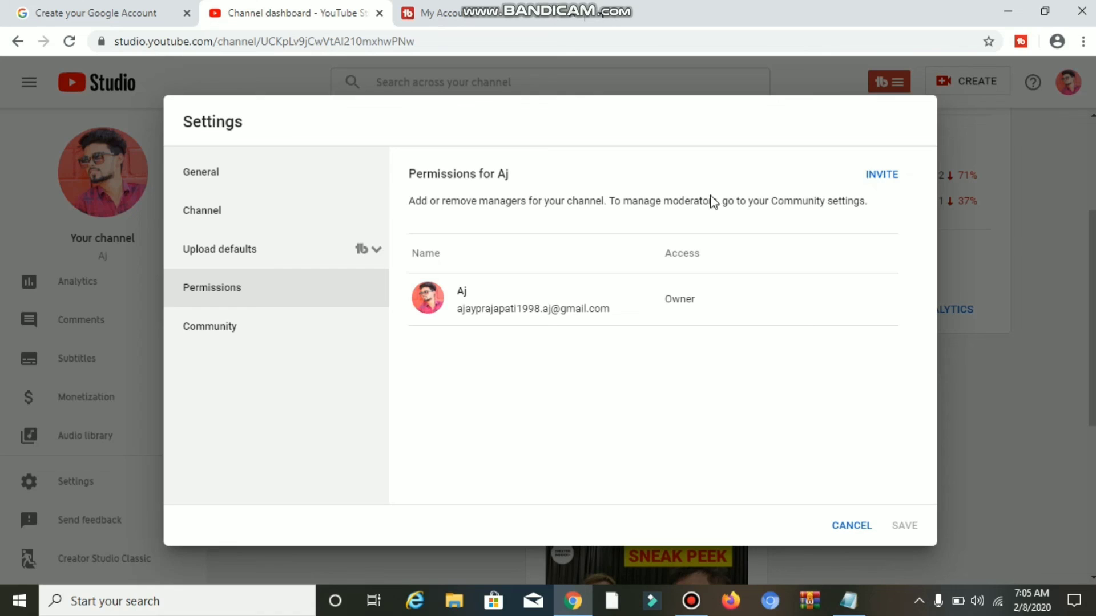
- Examine the hidden users and blocked words in the community settings, then close the settings without saving
{"action": "left_click", "coordinate": [221, 342]}
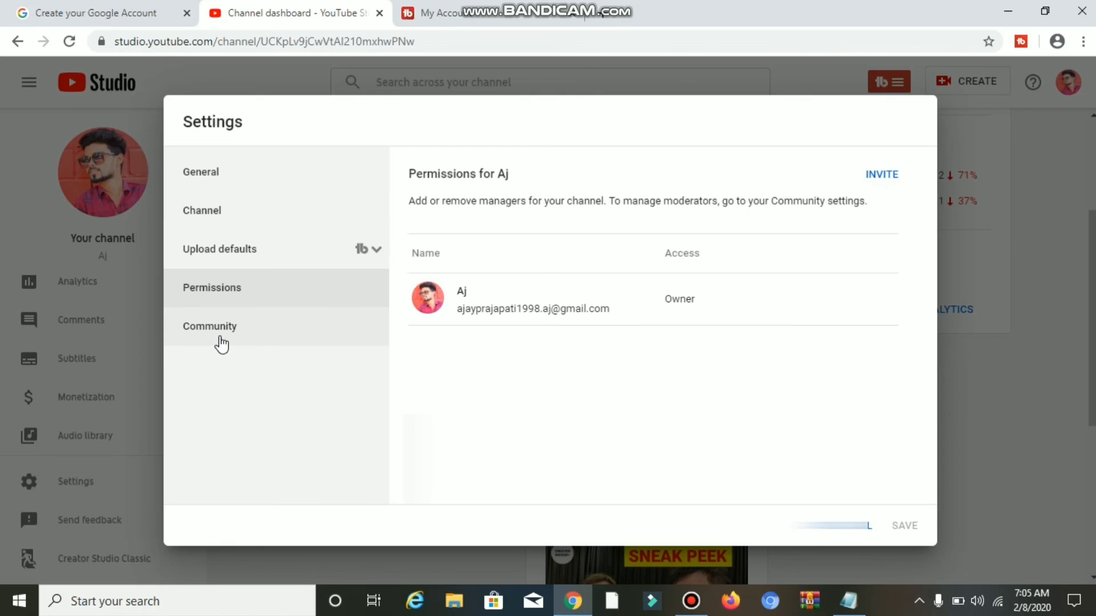
{"action": "left_click_drag", "start_coordinate": [932, 276], "coordinate": [953, 373]}
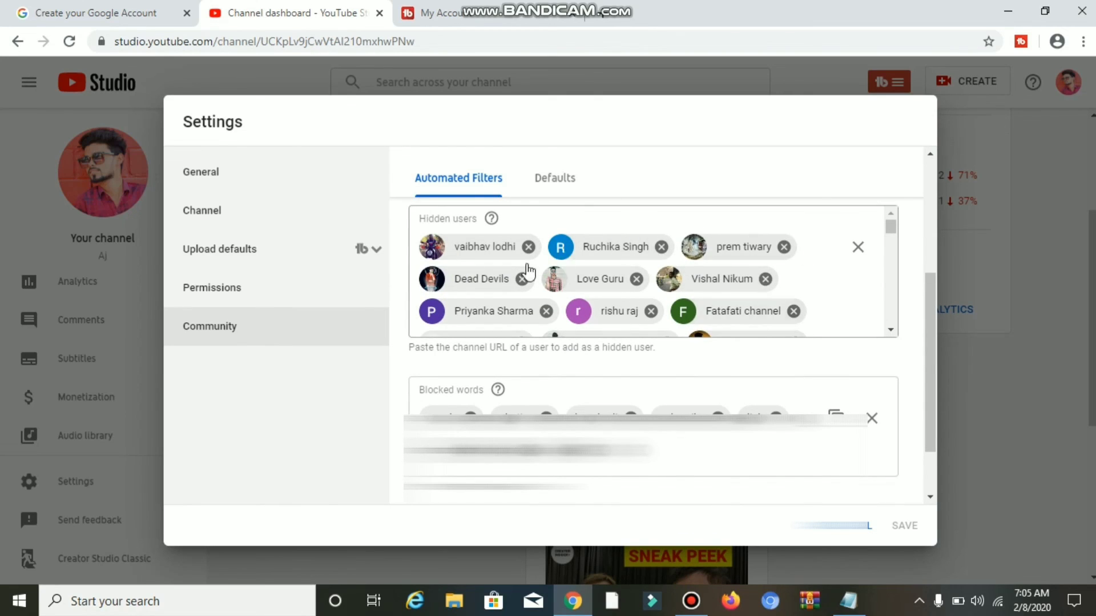
{"action": "scroll", "coordinate": [934, 353], "scroll_direction": "down", "scroll_amount": 2}
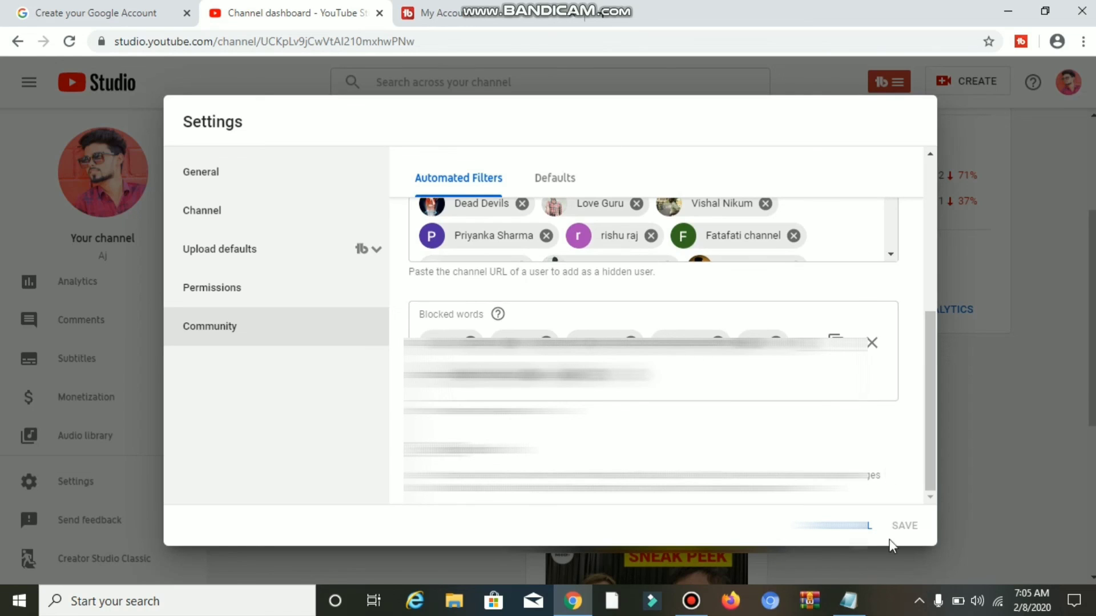
{"action": "left_click", "coordinate": [845, 526]}
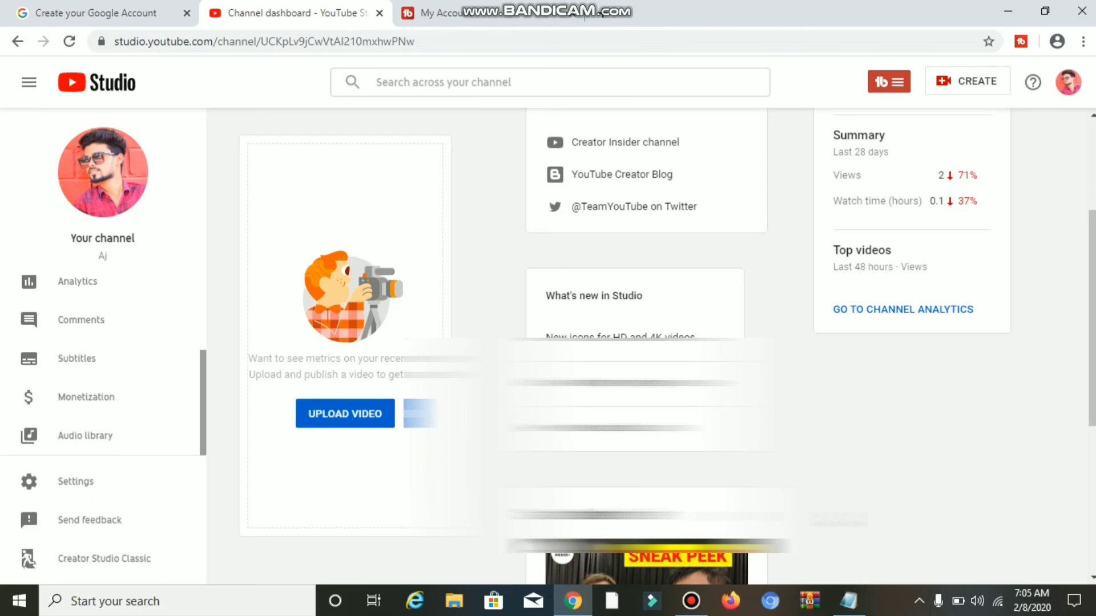
- Look over the Studio dashboard once more and switch to the Notepad checklist of basic channel setup points
{"action": "left_click", "coordinate": [848, 601]}
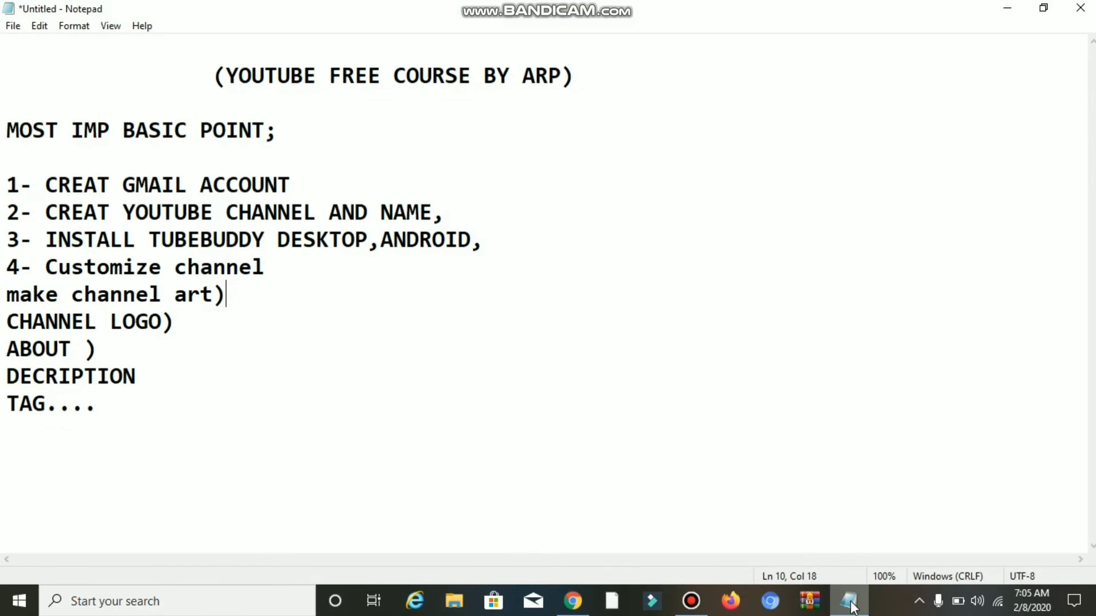
{"action": "left_click", "coordinate": [1007, 8]}
{"action": "scroll", "coordinate": [651, 342], "scroll_direction": "down", "scroll_amount": 5}
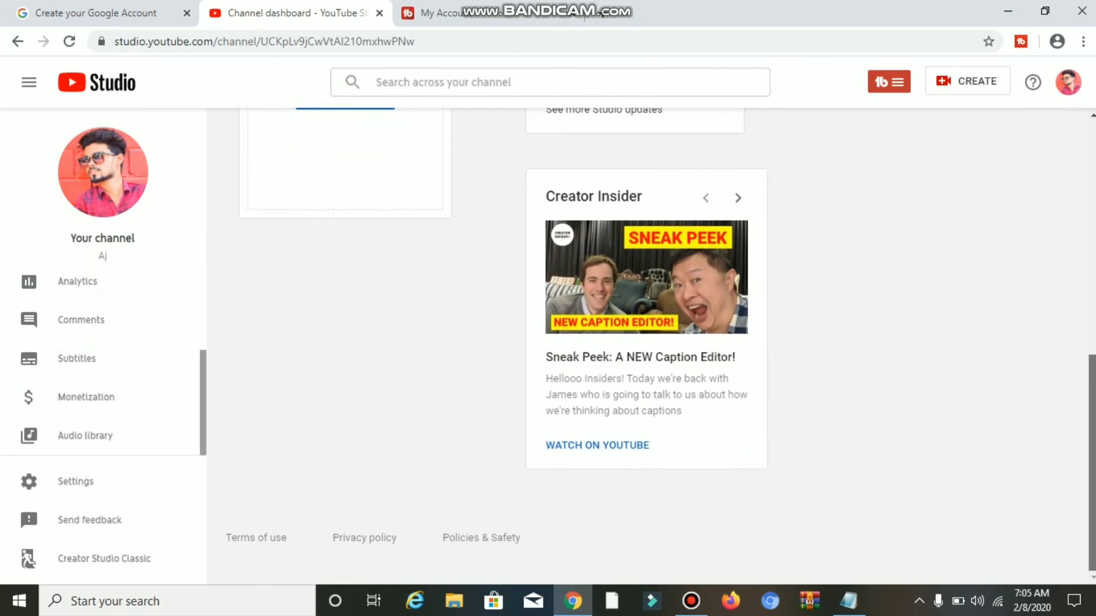
{"action": "scroll", "coordinate": [651, 343], "scroll_direction": "up", "scroll_amount": 9}
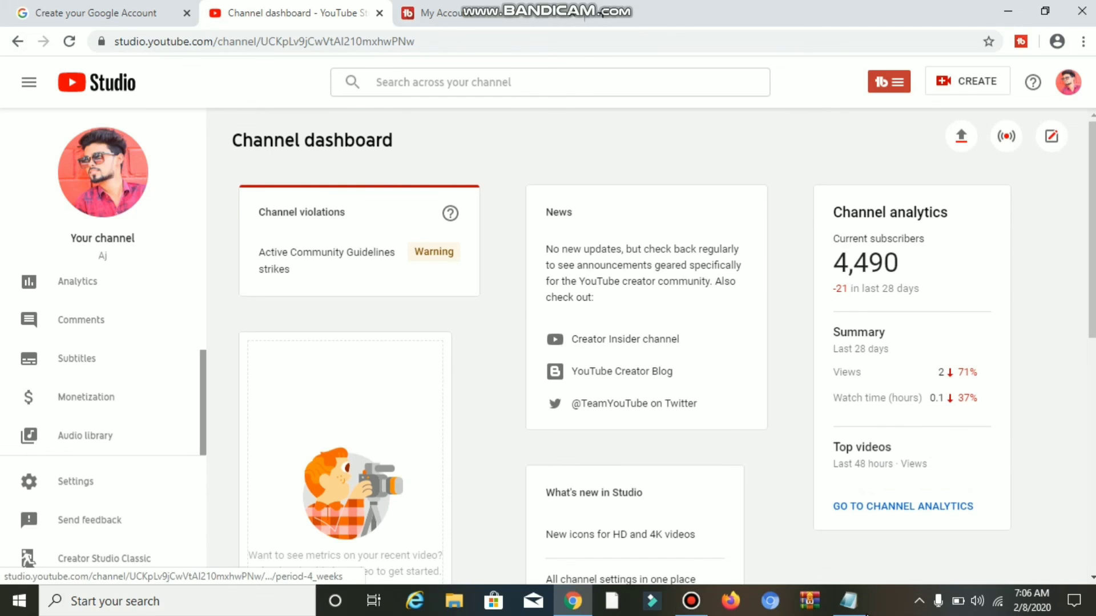
{"action": "left_click", "coordinate": [851, 607]}
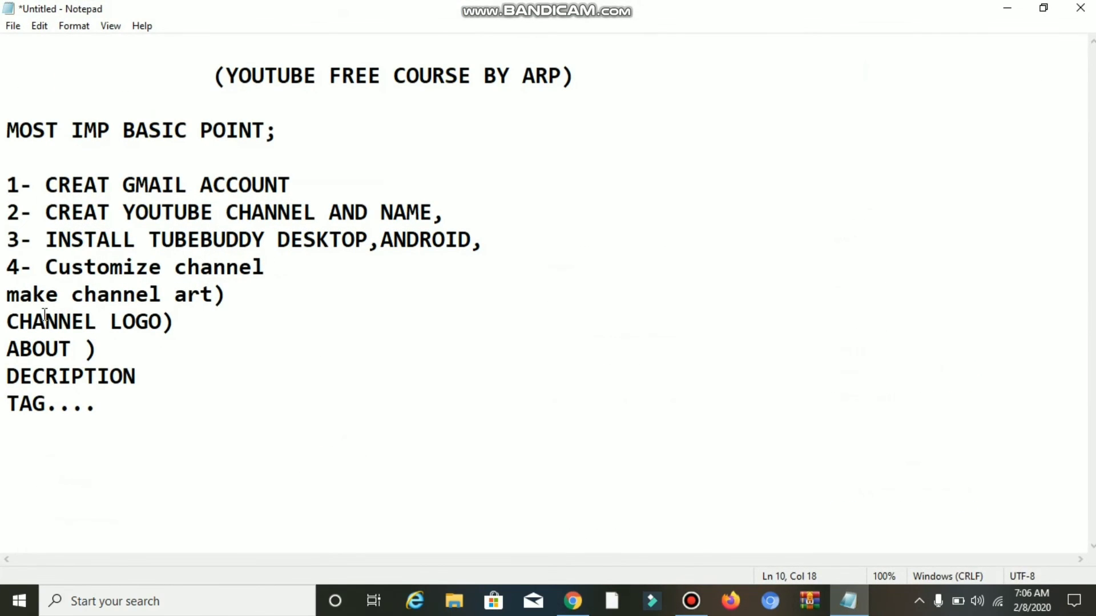